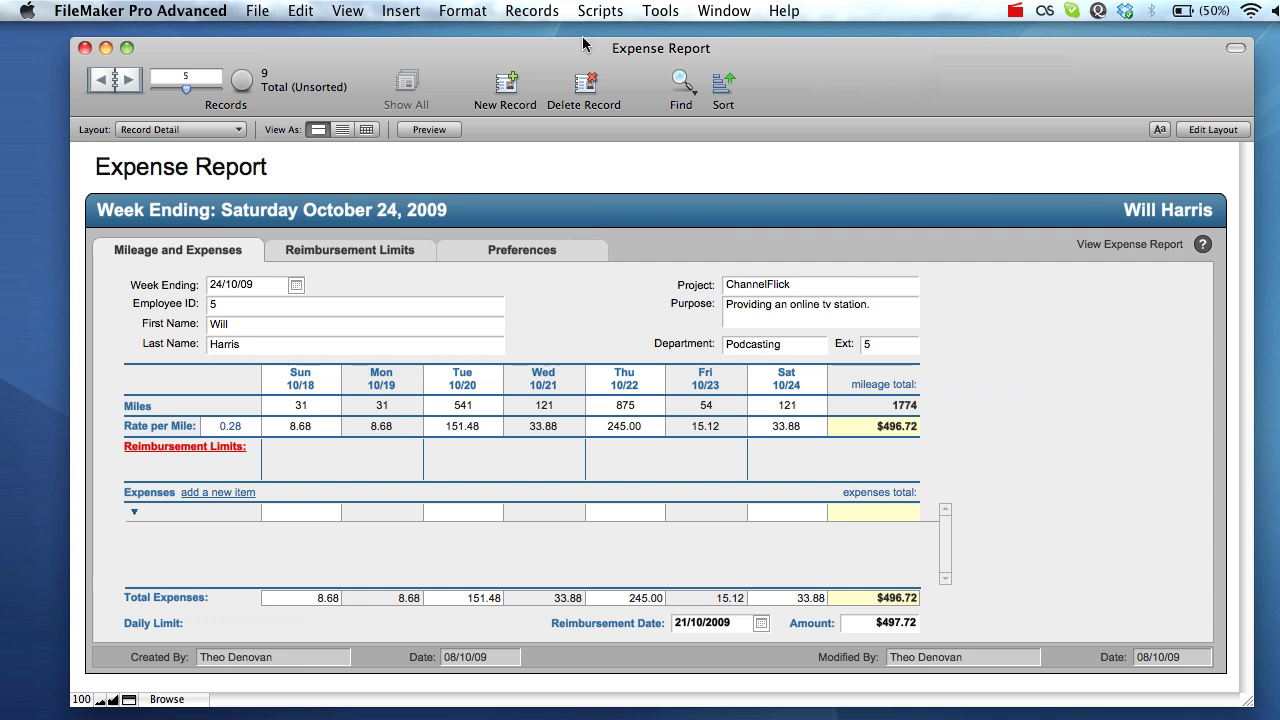
# - Start a find request for the third employee in the Employee ID value list
pyautogui.click(681, 84)
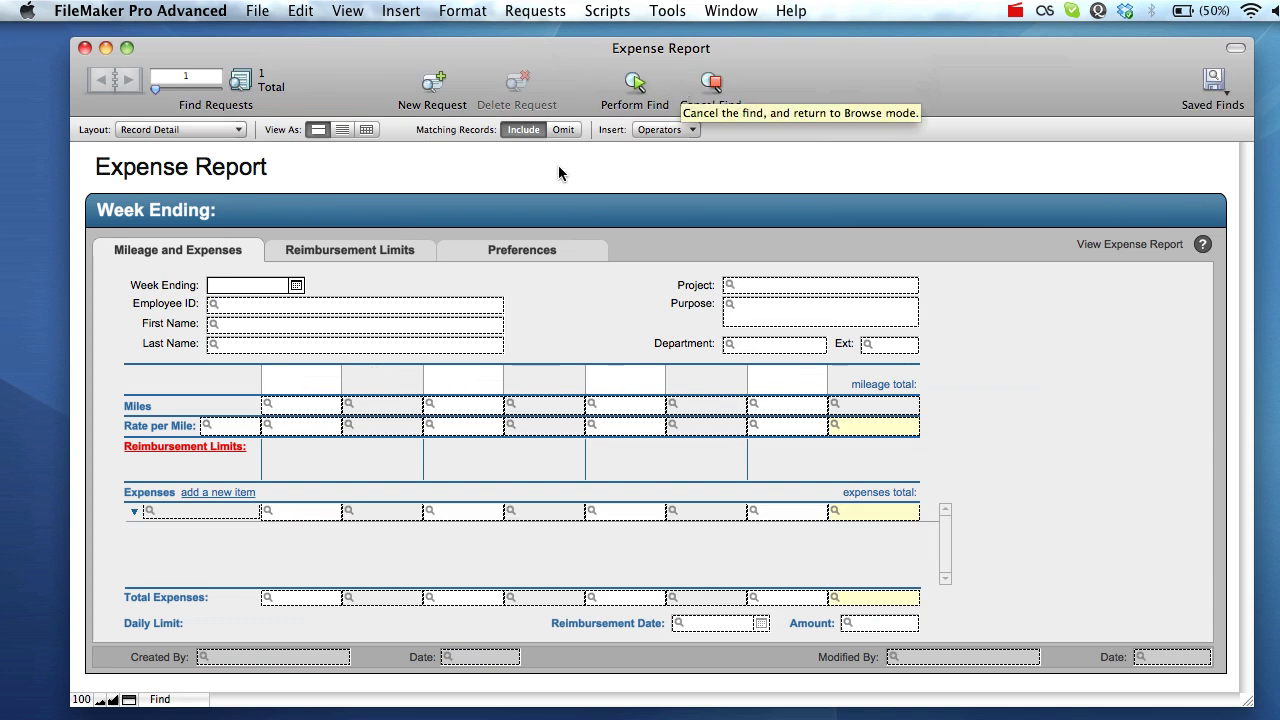
pyautogui.click(354, 306)
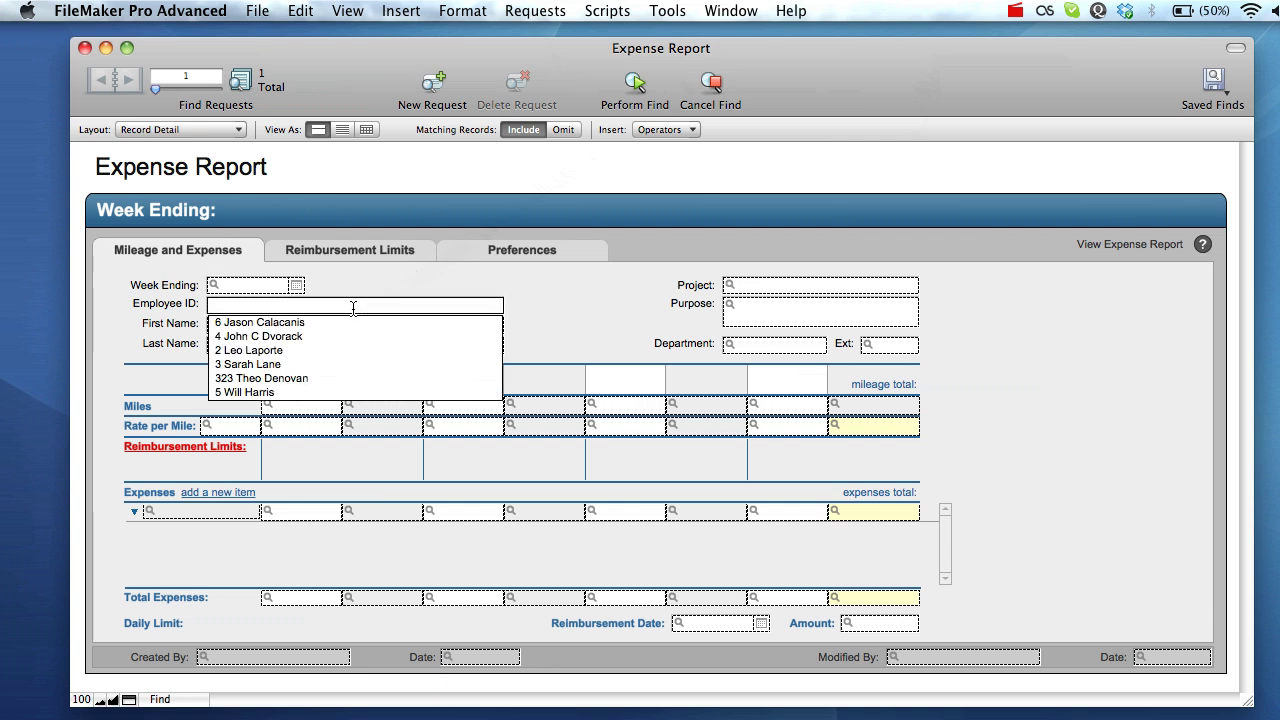
pyautogui.click(321, 352)
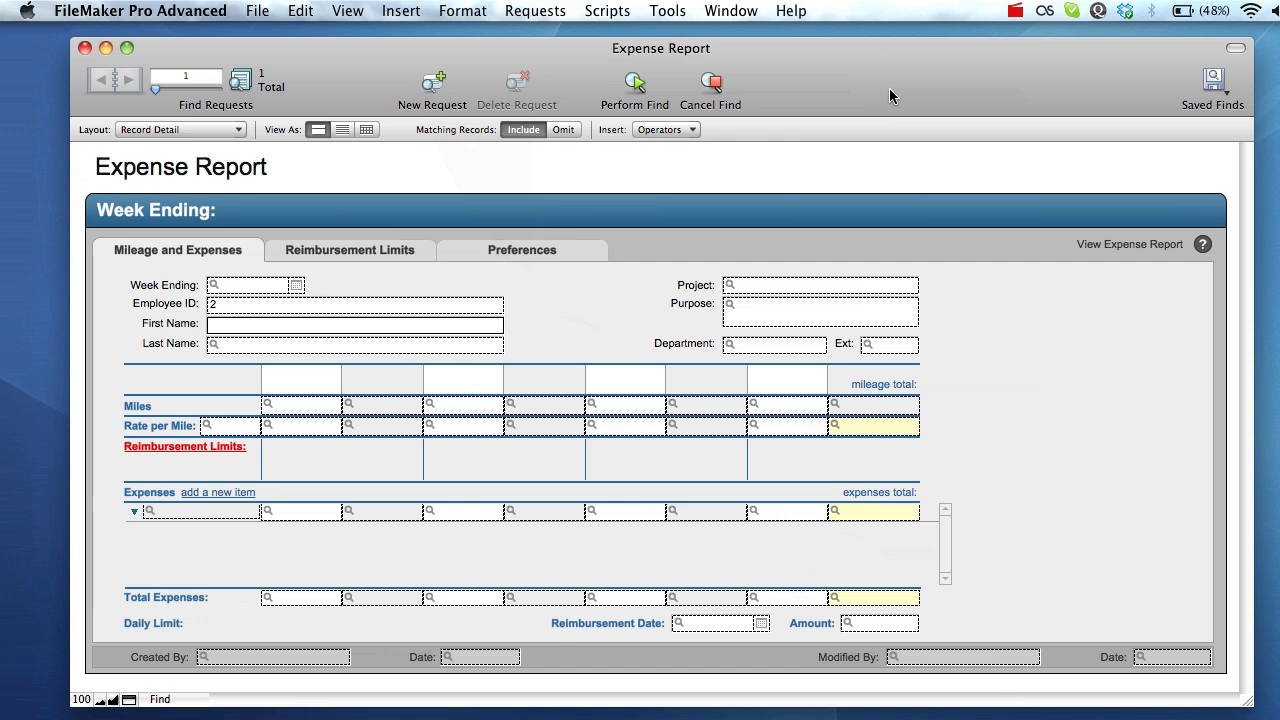
pyautogui.click(401, 344)
pyautogui.click(323, 402)
# - Add a second find request for the fourth employee in the Employee ID list and perform the find
pyautogui.click(434, 86)
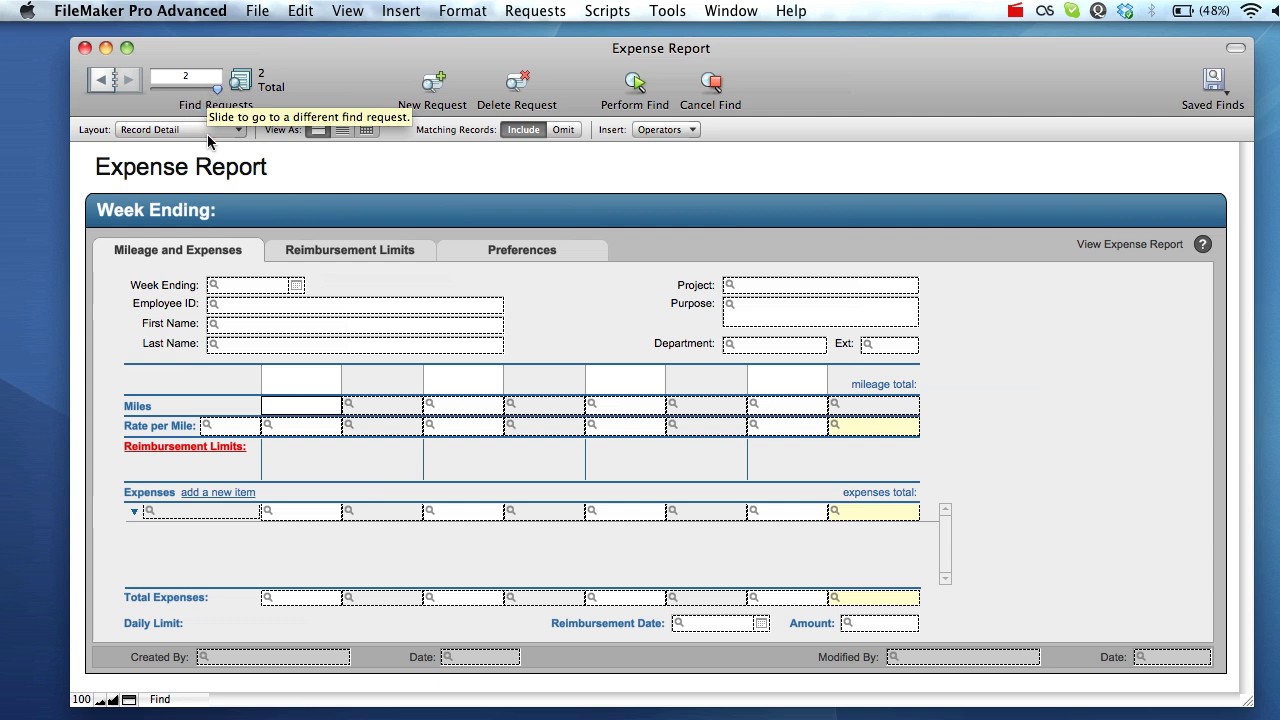
pyautogui.click(313, 306)
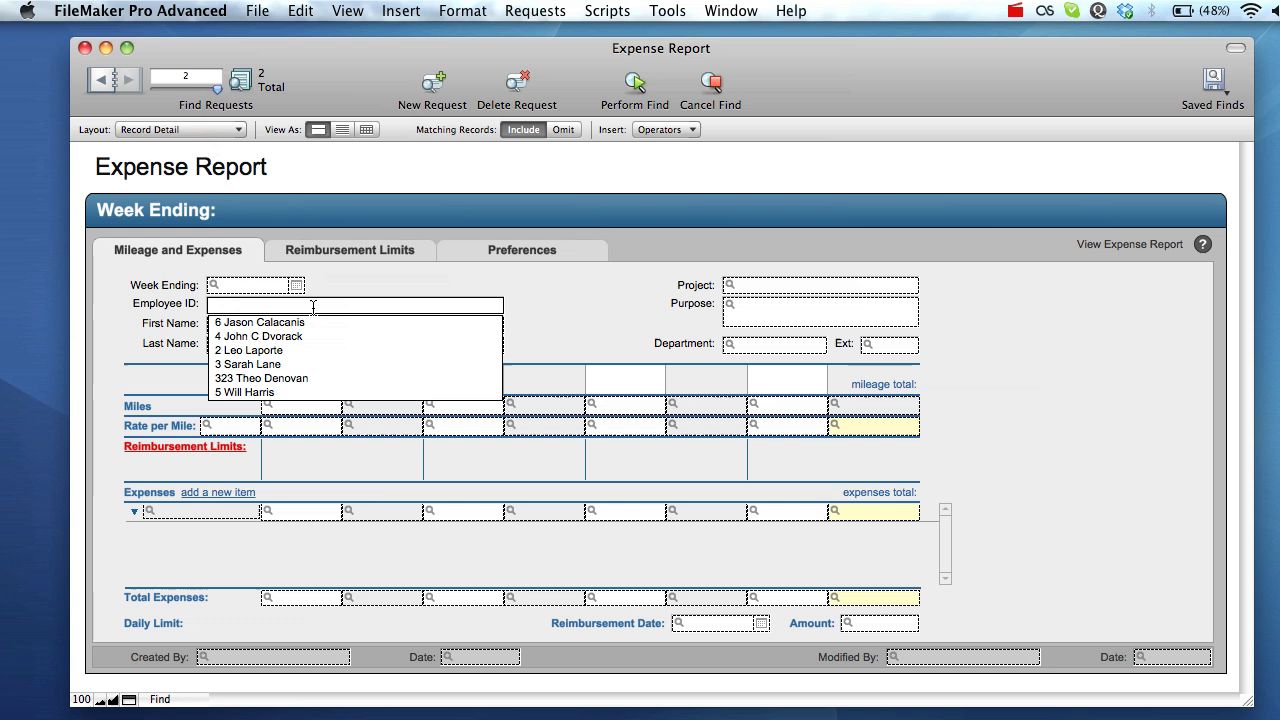
pyautogui.click(258, 364)
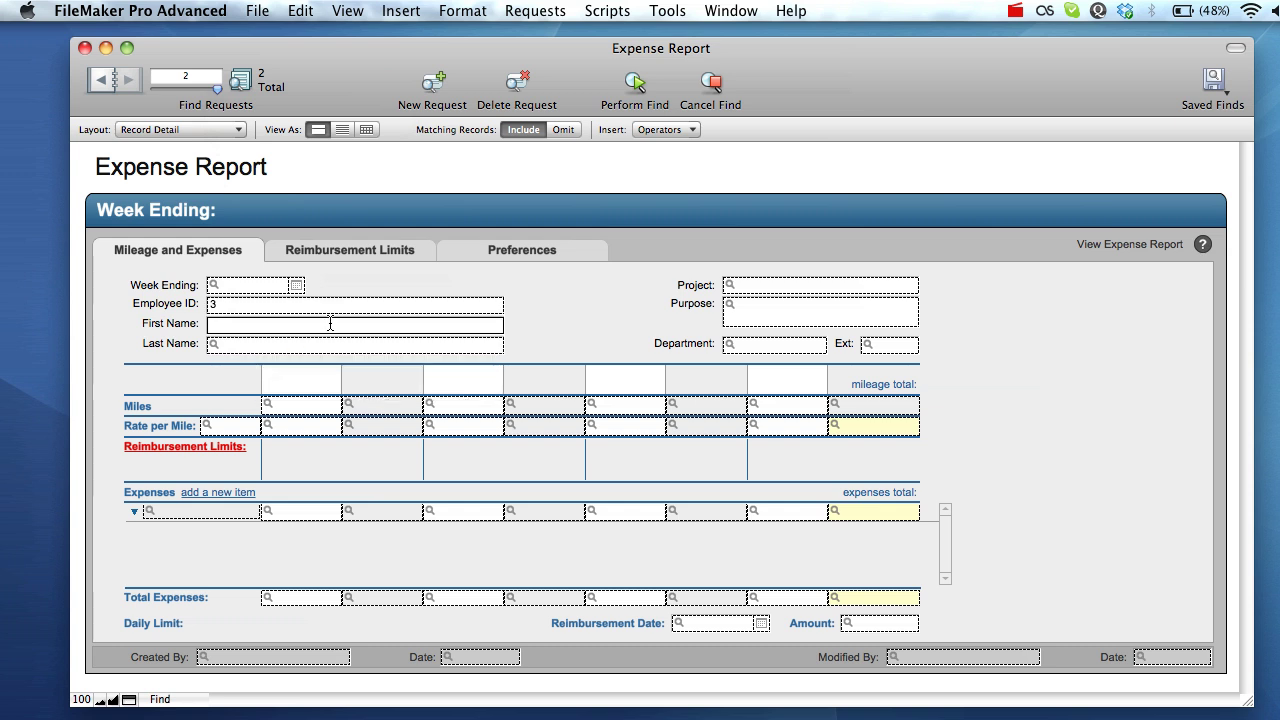
pyautogui.click(636, 78)
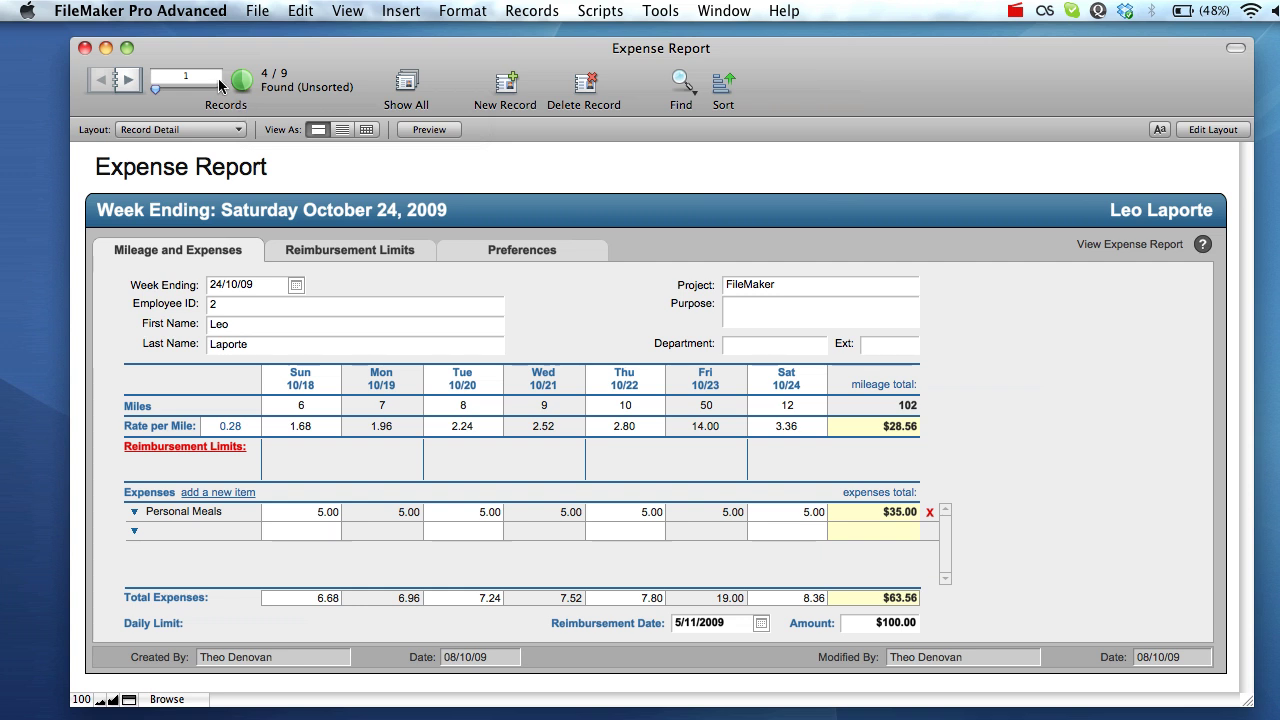
# - View the omitted records, return to the found set, and bring up the list of recent finds
pyautogui.hotkey('ctrl', 'Down')
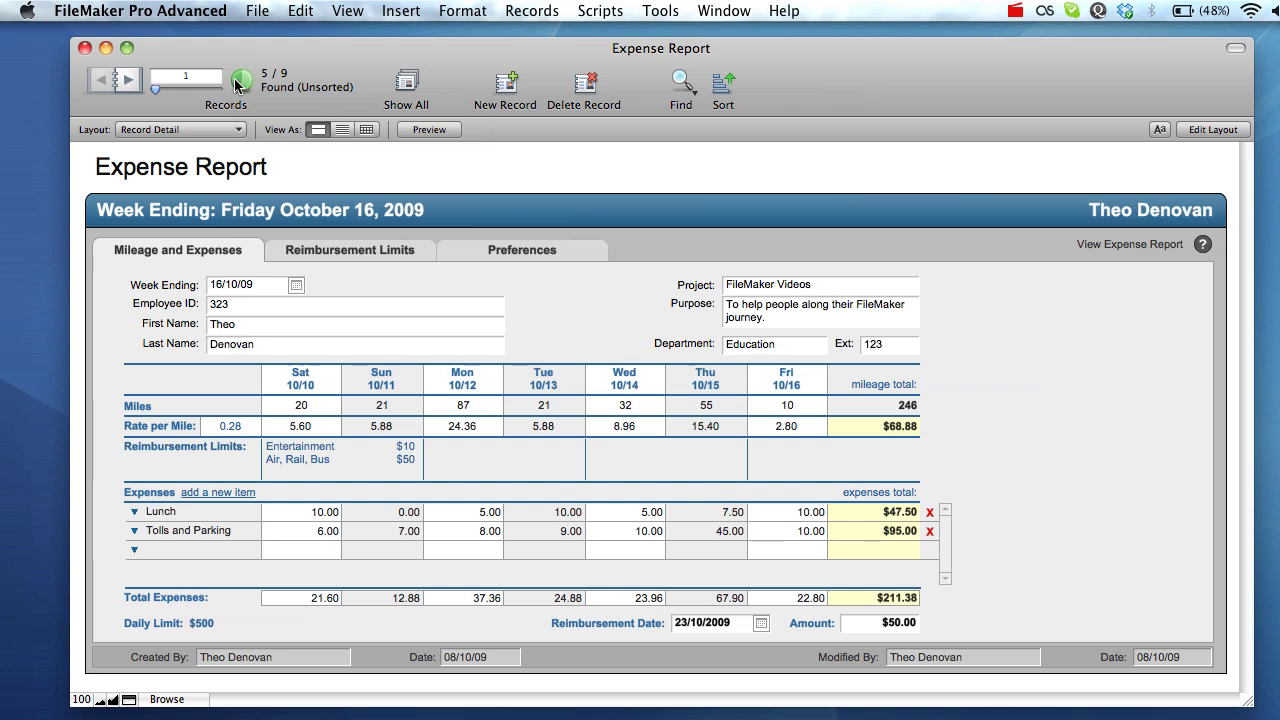
pyautogui.hotkey('ctrl', 'Up')
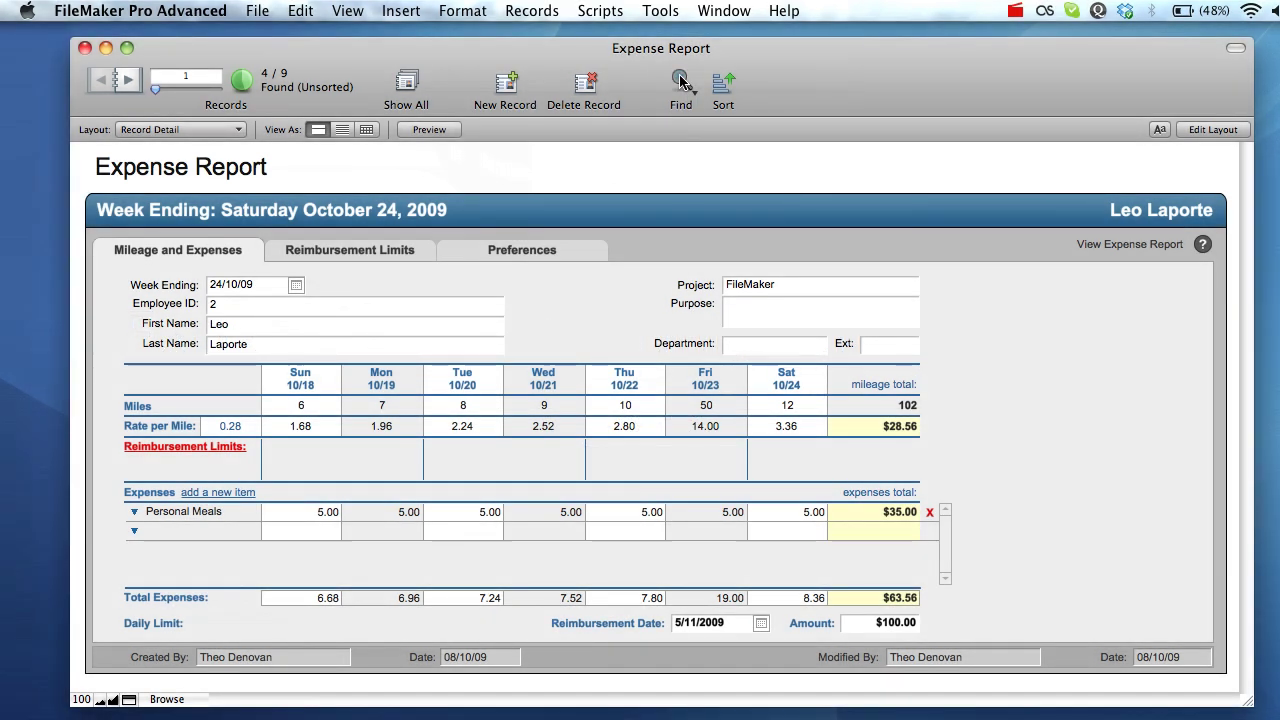
pyautogui.click(680, 82)
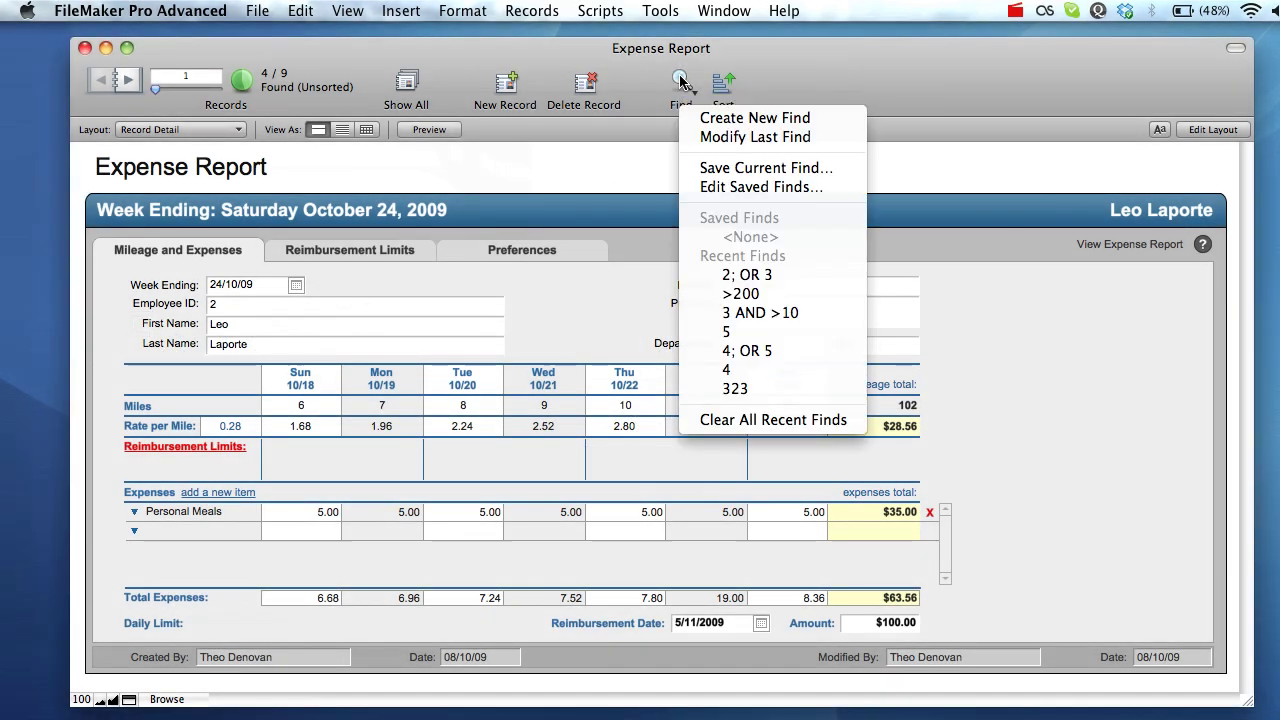
# - Extend the found set with the second listed employee's records and go to the last found record
pyautogui.click(680, 82)
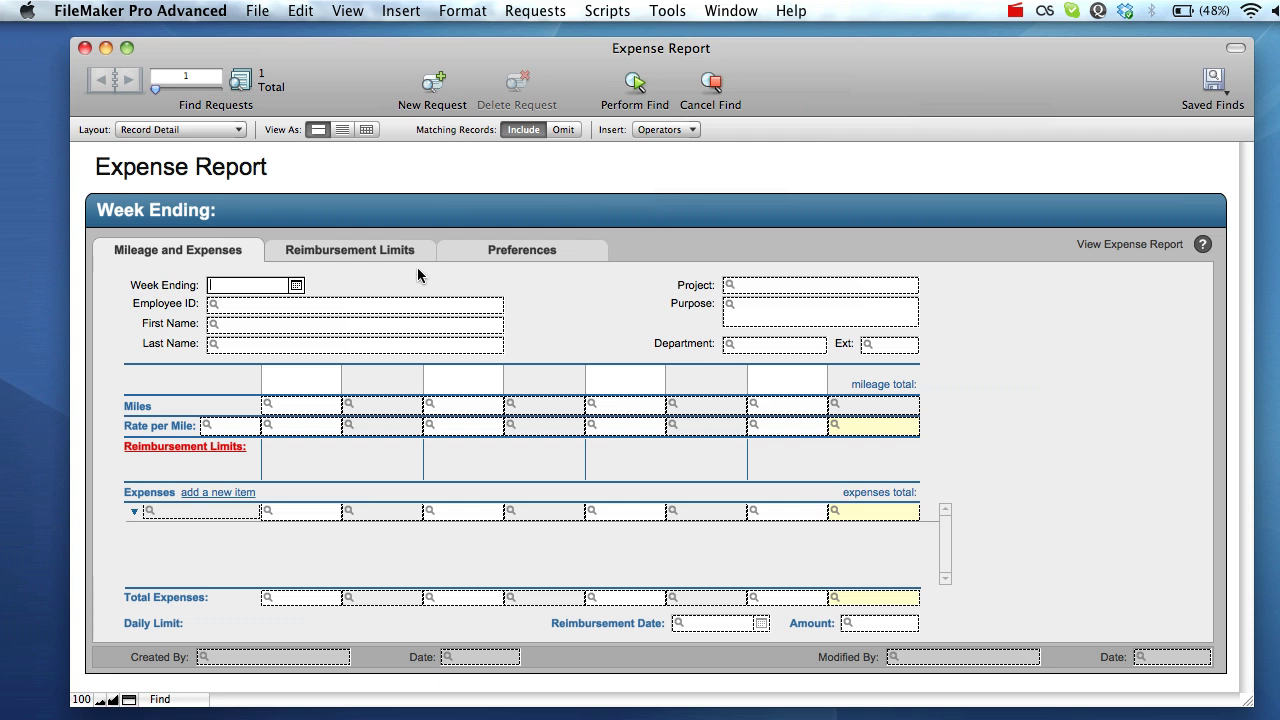
pyautogui.click(381, 305)
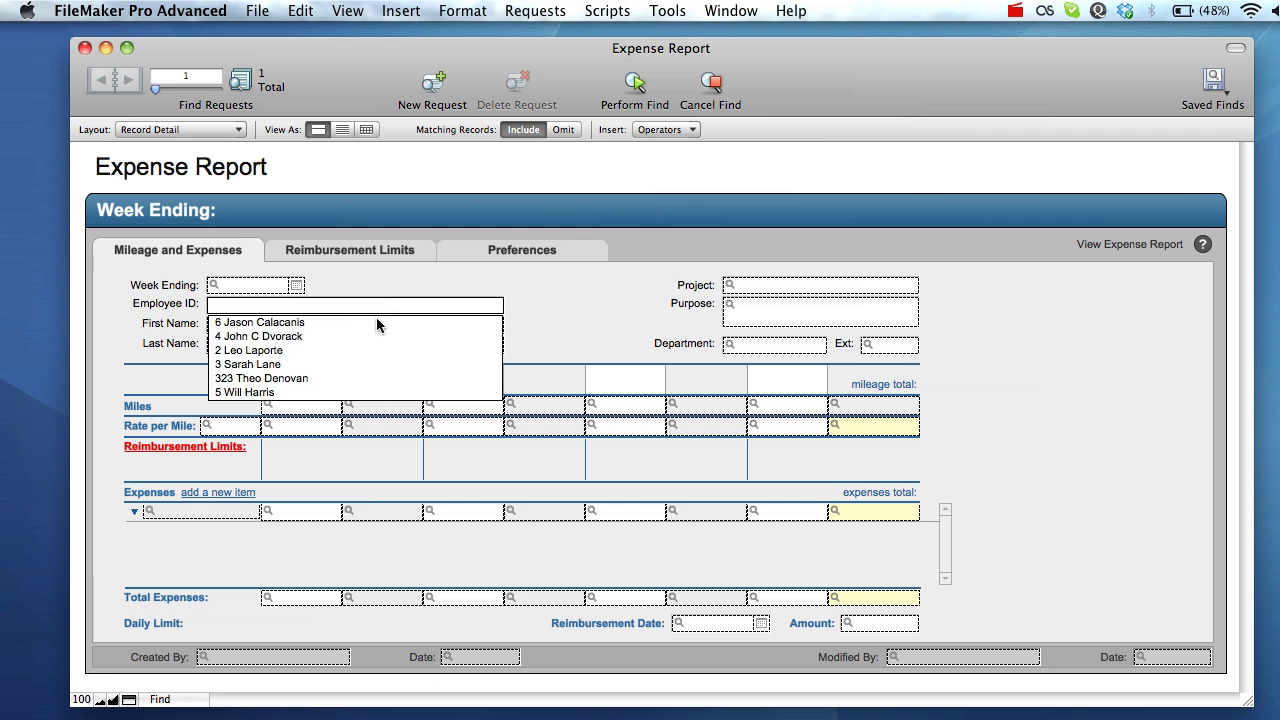
pyautogui.click(320, 338)
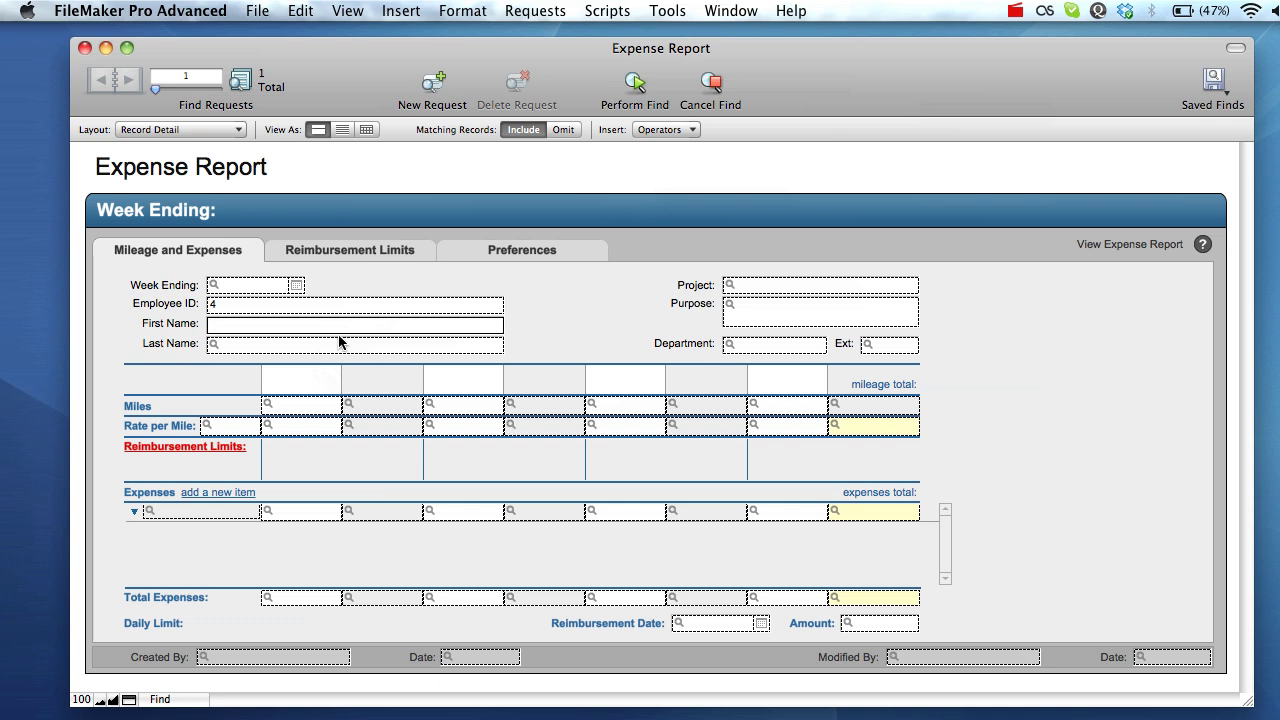
pyautogui.click(536, 11)
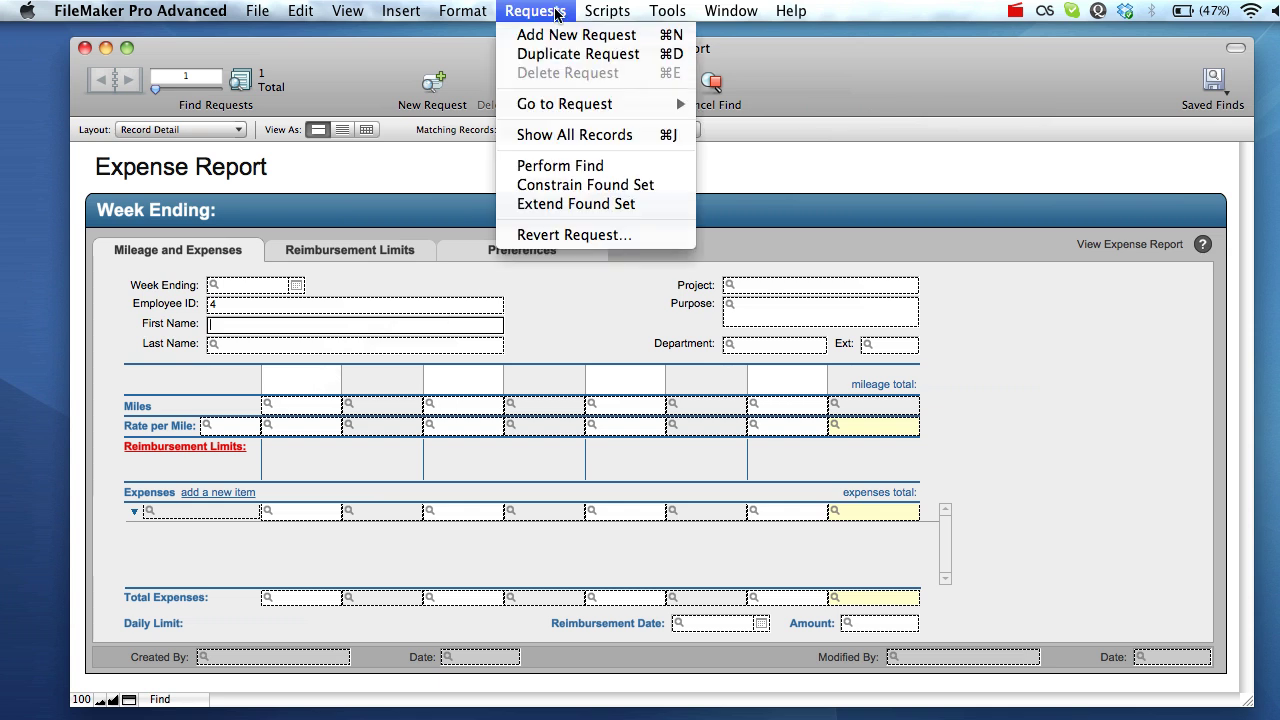
pyautogui.click(594, 204)
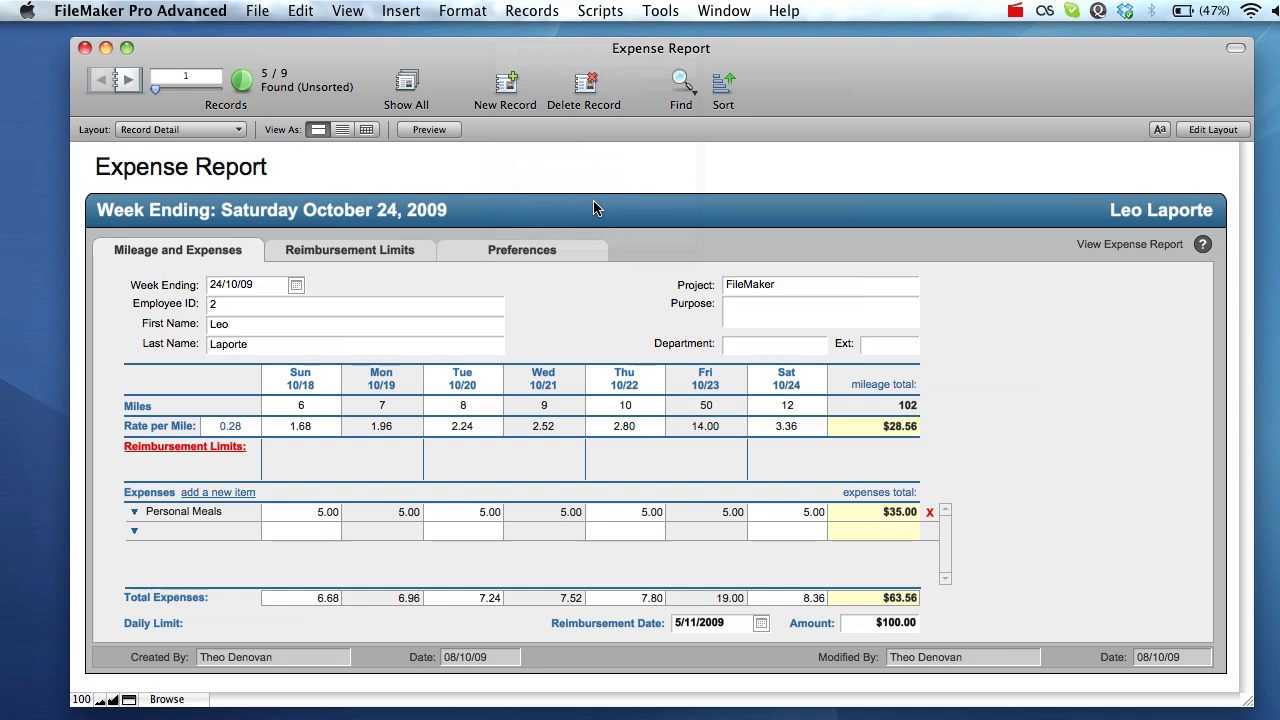
pyautogui.click(217, 89)
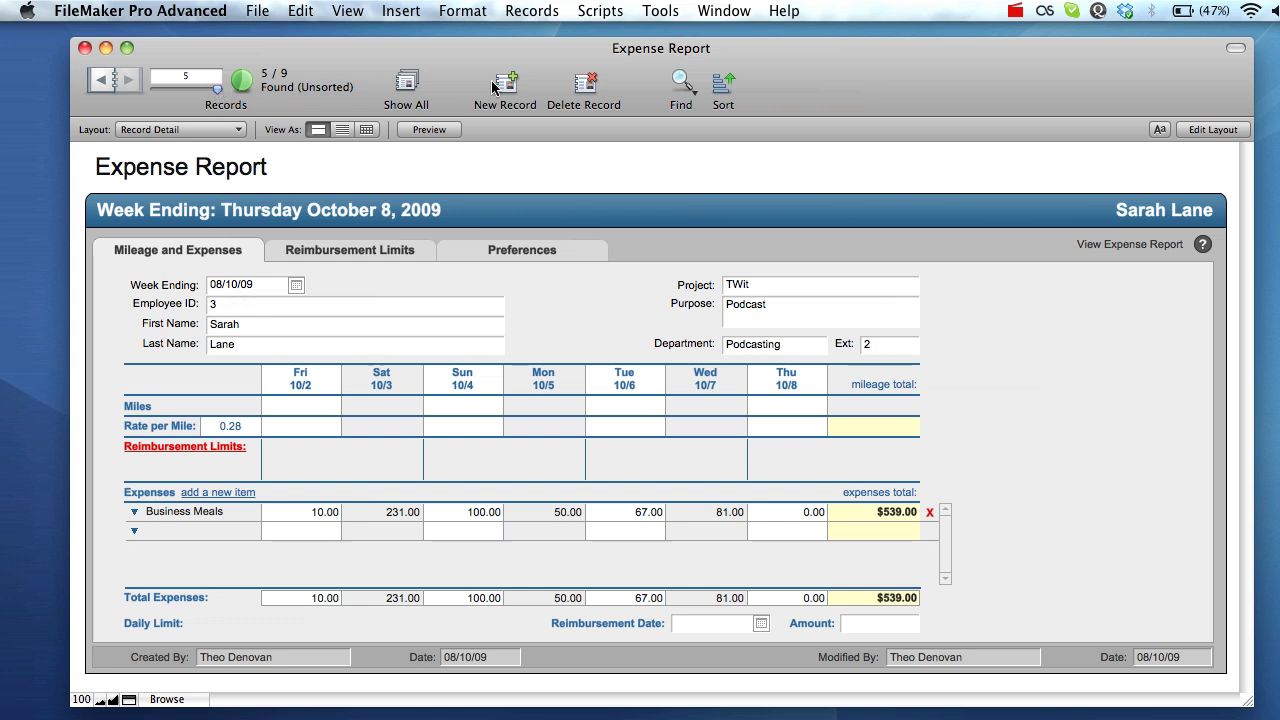
# - Constrain the found set to records whose Project is TWiT
pyautogui.click(680, 85)
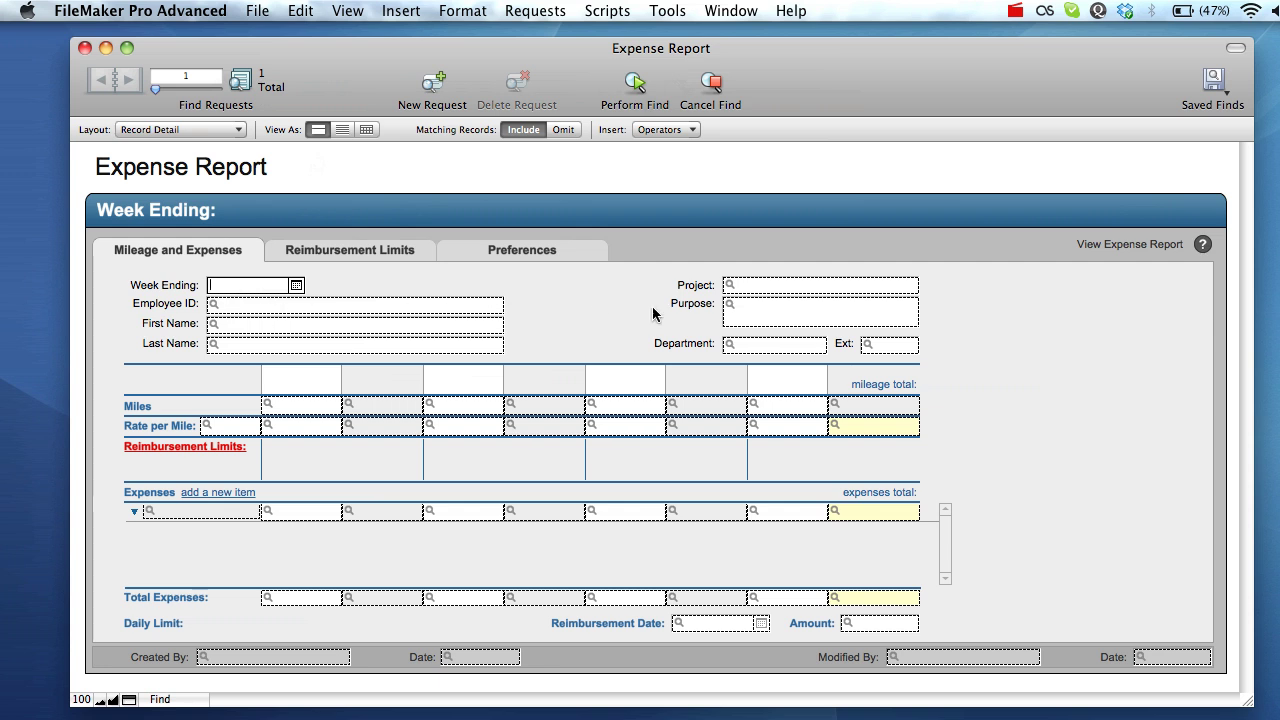
pyautogui.click(787, 285)
pyautogui.write('TWiT')
pyautogui.click(535, 10)
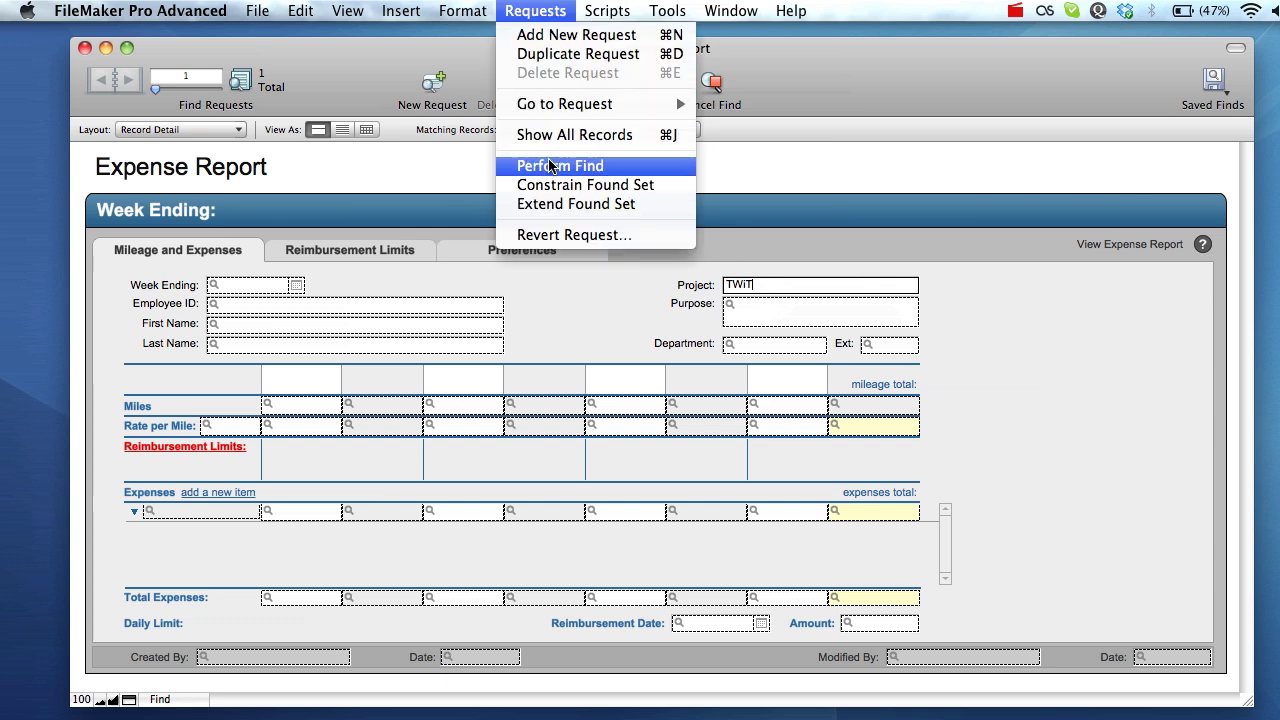
pyautogui.click(556, 187)
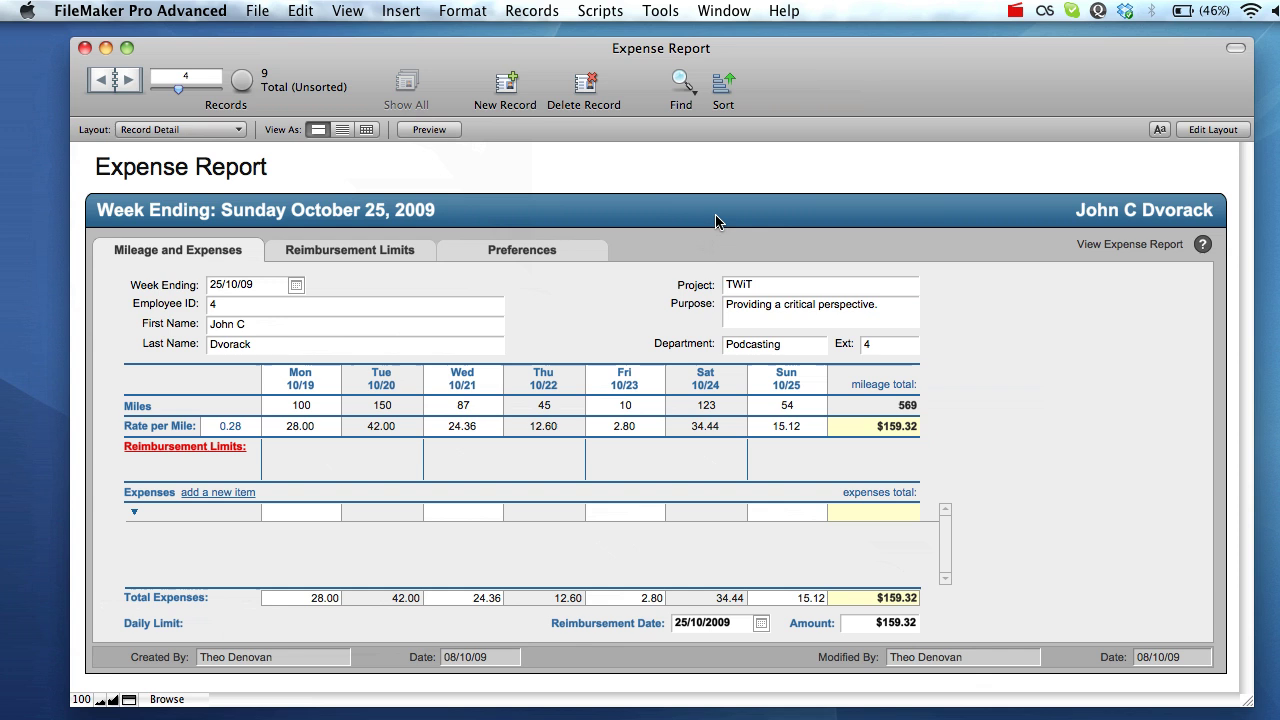
# - Find the records with an Amount greater than 100 using the greater-than operator, and go to the second found record
pyautogui.click(679, 87)
pyautogui.click(690, 130)
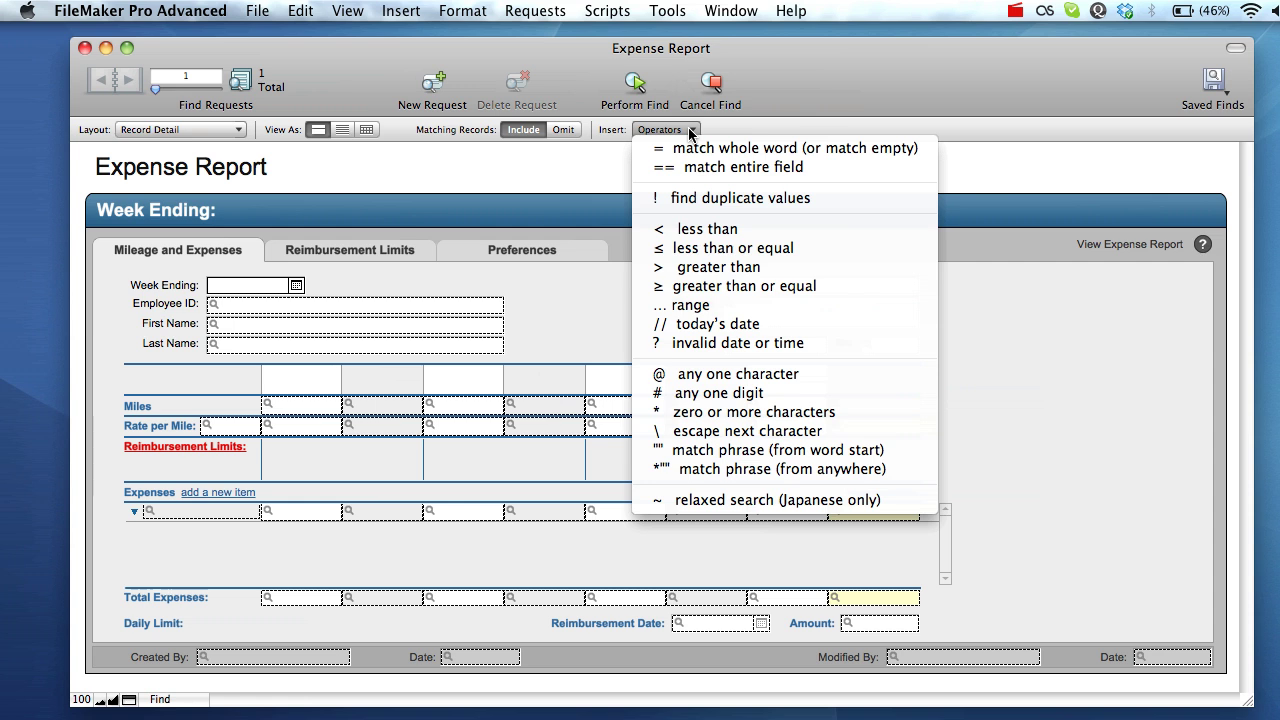
pyautogui.click(689, 131)
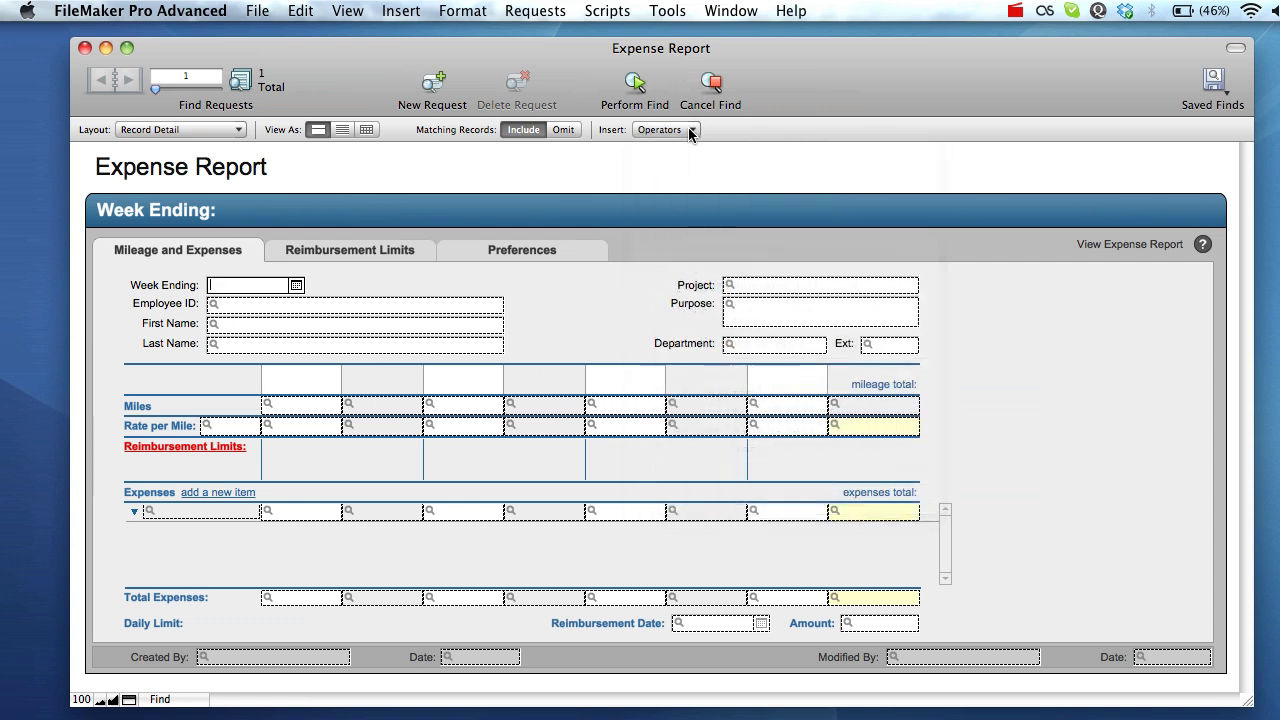
pyautogui.click(886, 625)
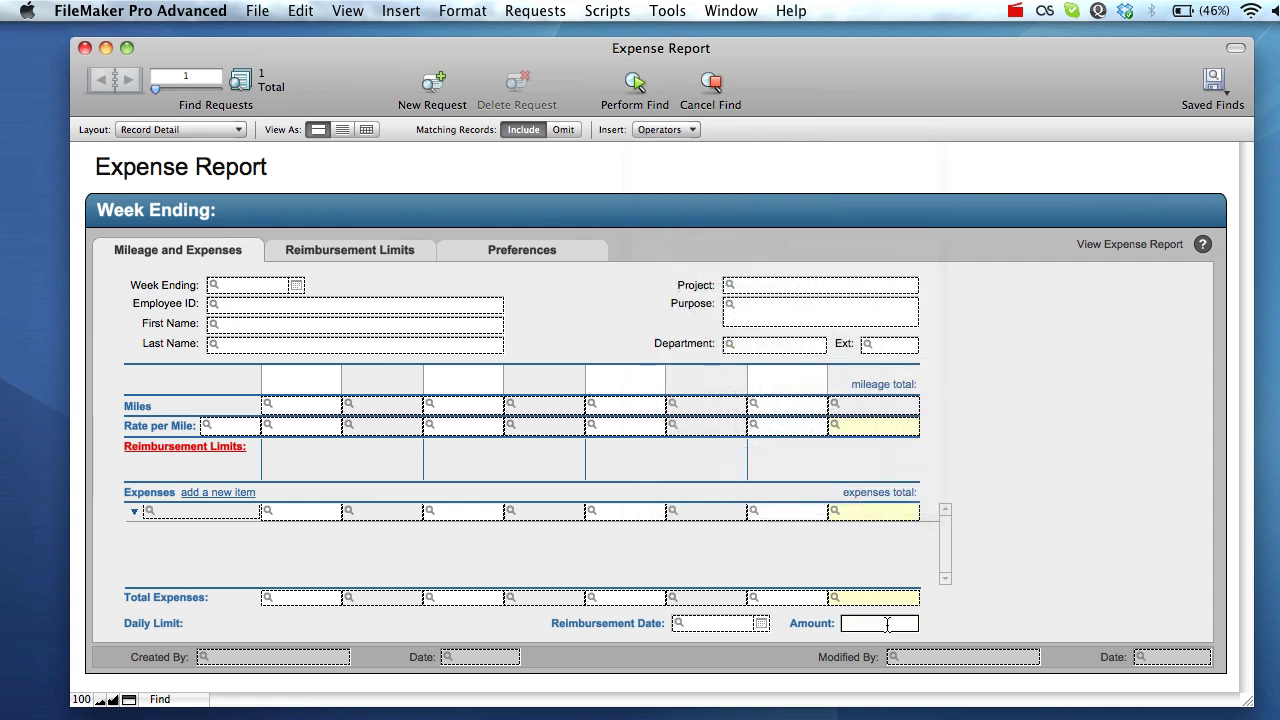
pyautogui.click(645, 131)
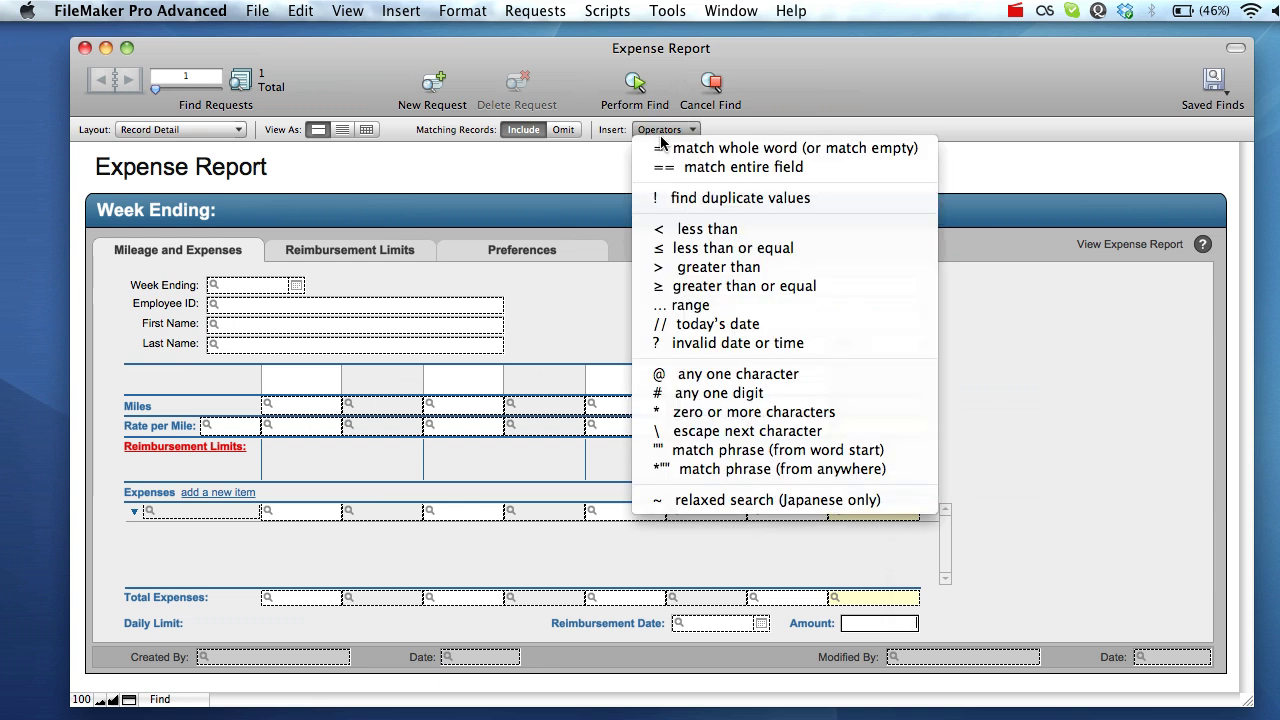
pyautogui.click(745, 276)
pyautogui.write('100')
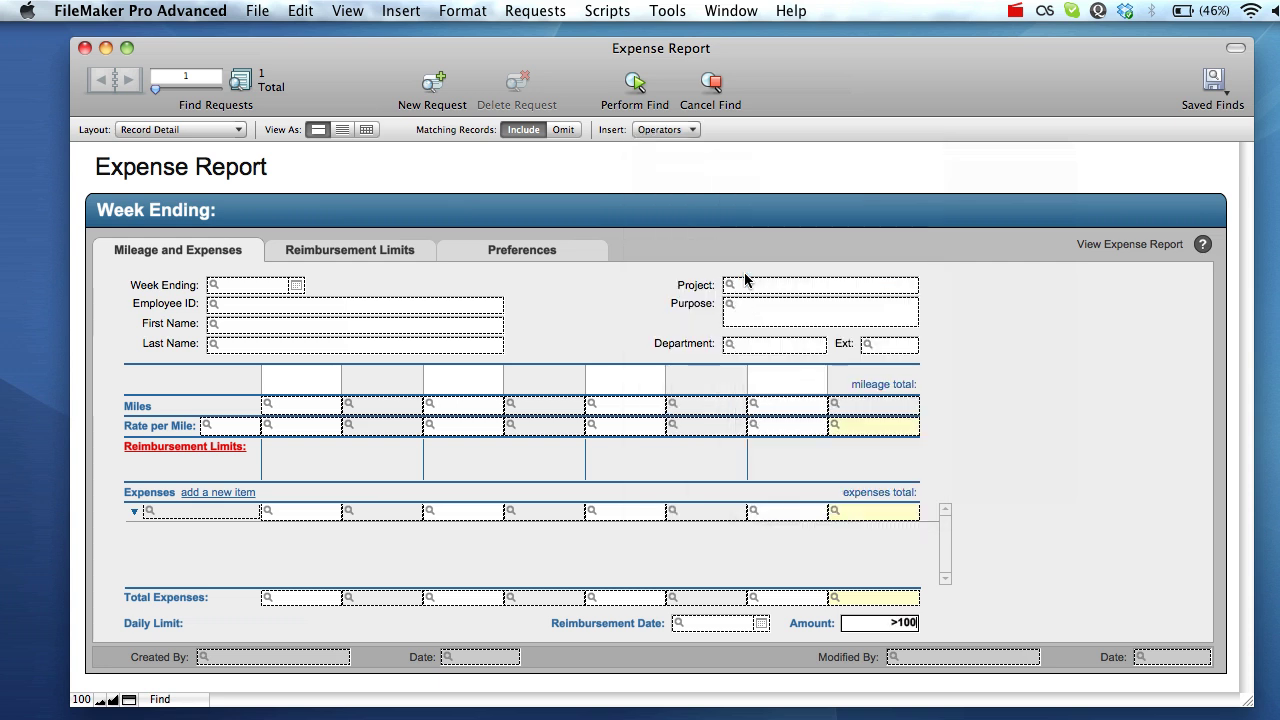
pyautogui.click(633, 86)
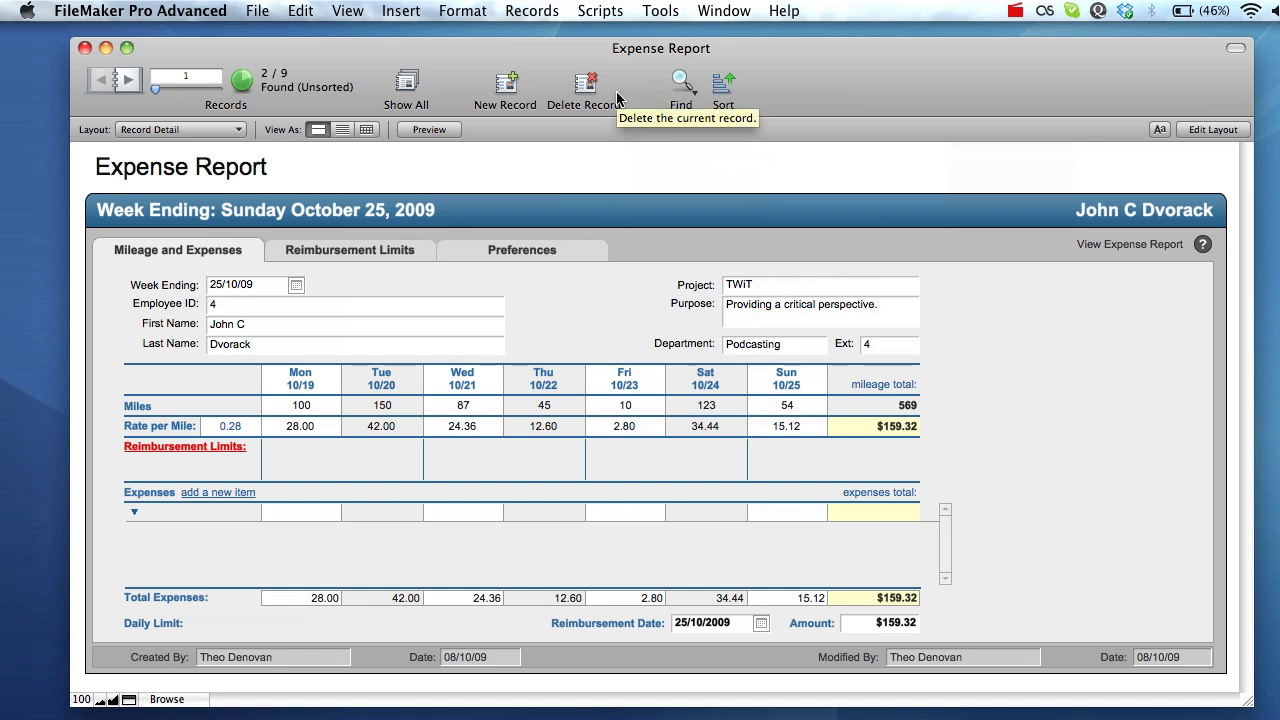
pyautogui.click(128, 79)
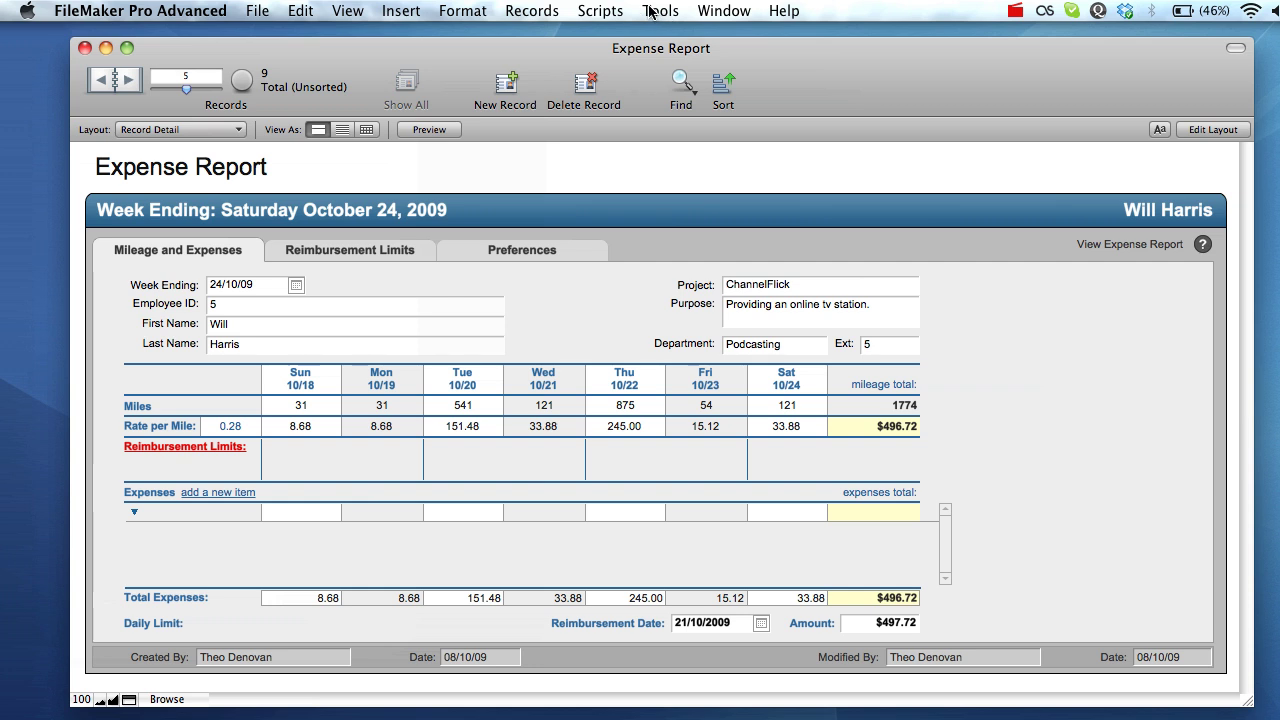
# - Review the custom menus and the menu sets defined for this file, and close their management dialog
pyautogui.click(650, 11)
pyautogui.moveTo(829, 104)
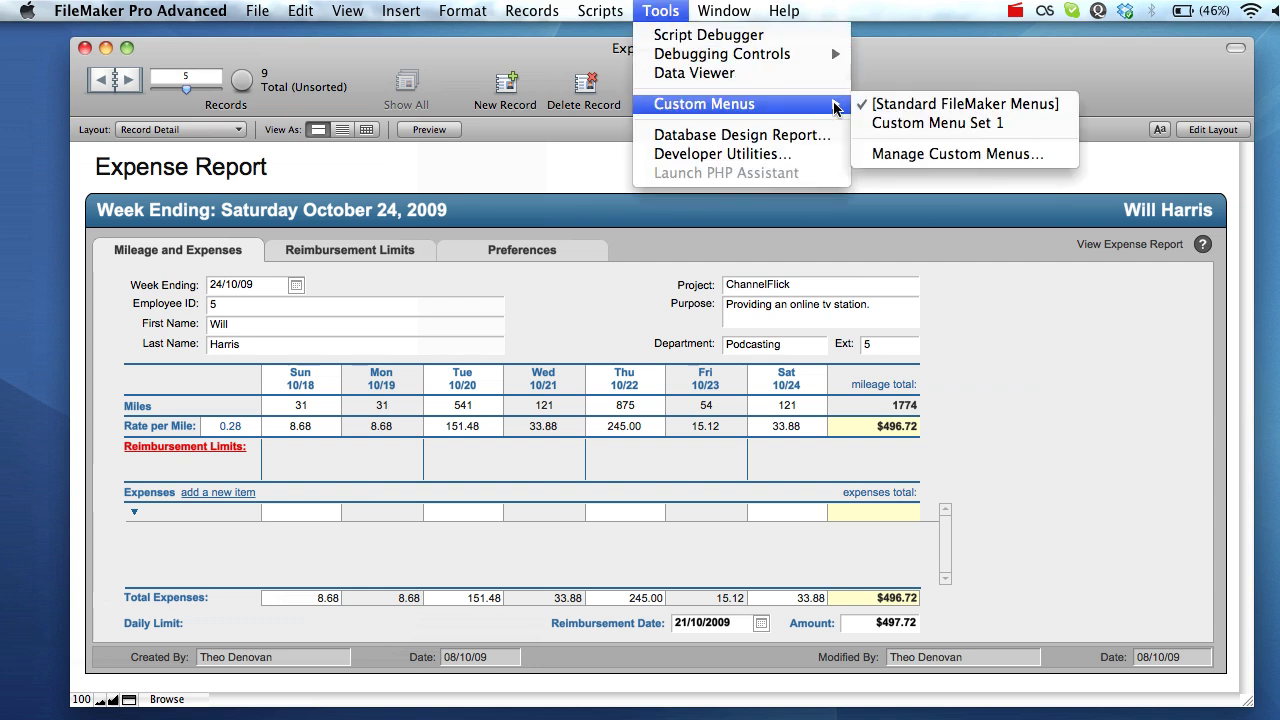
pyautogui.click(946, 154)
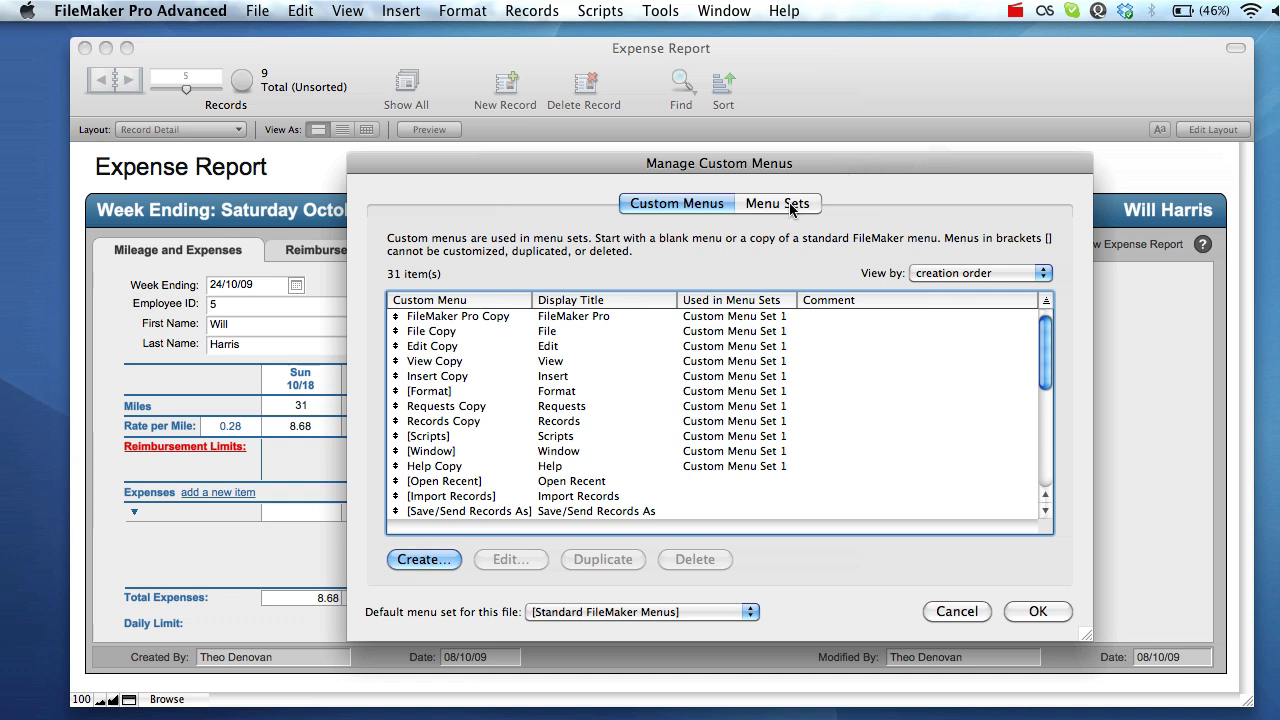
pyautogui.click(790, 208)
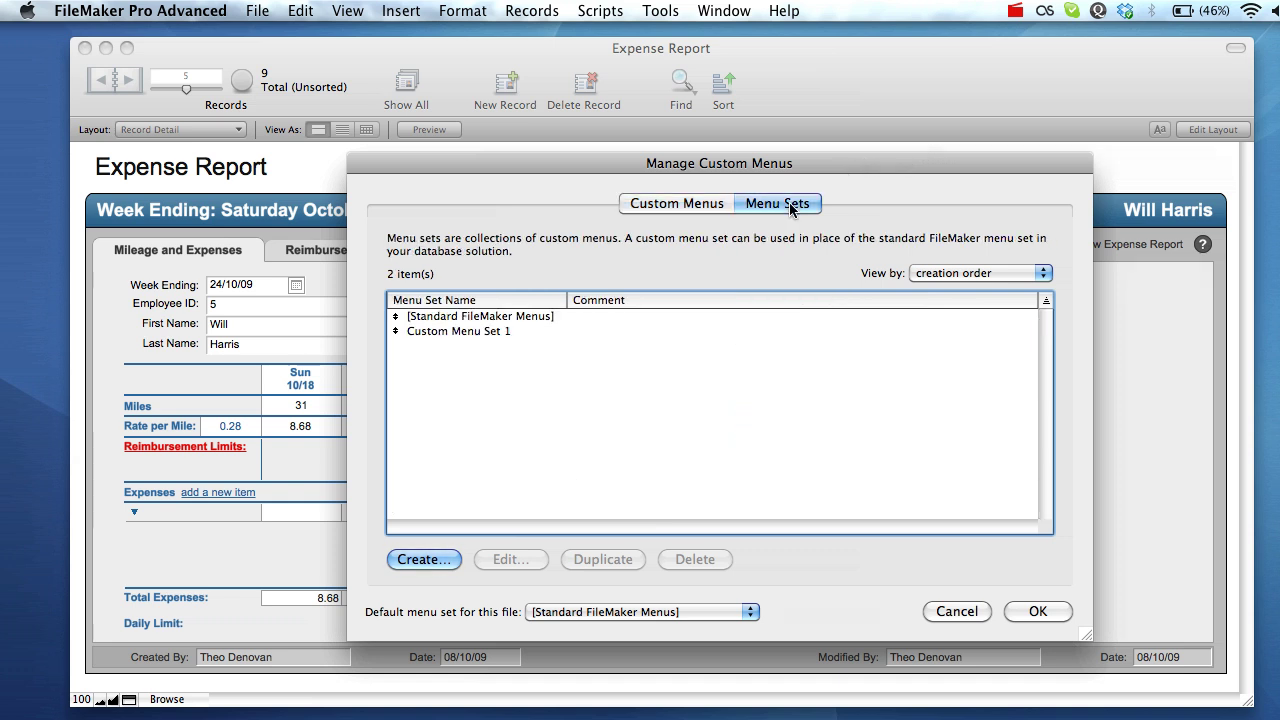
pyautogui.click(1046, 609)
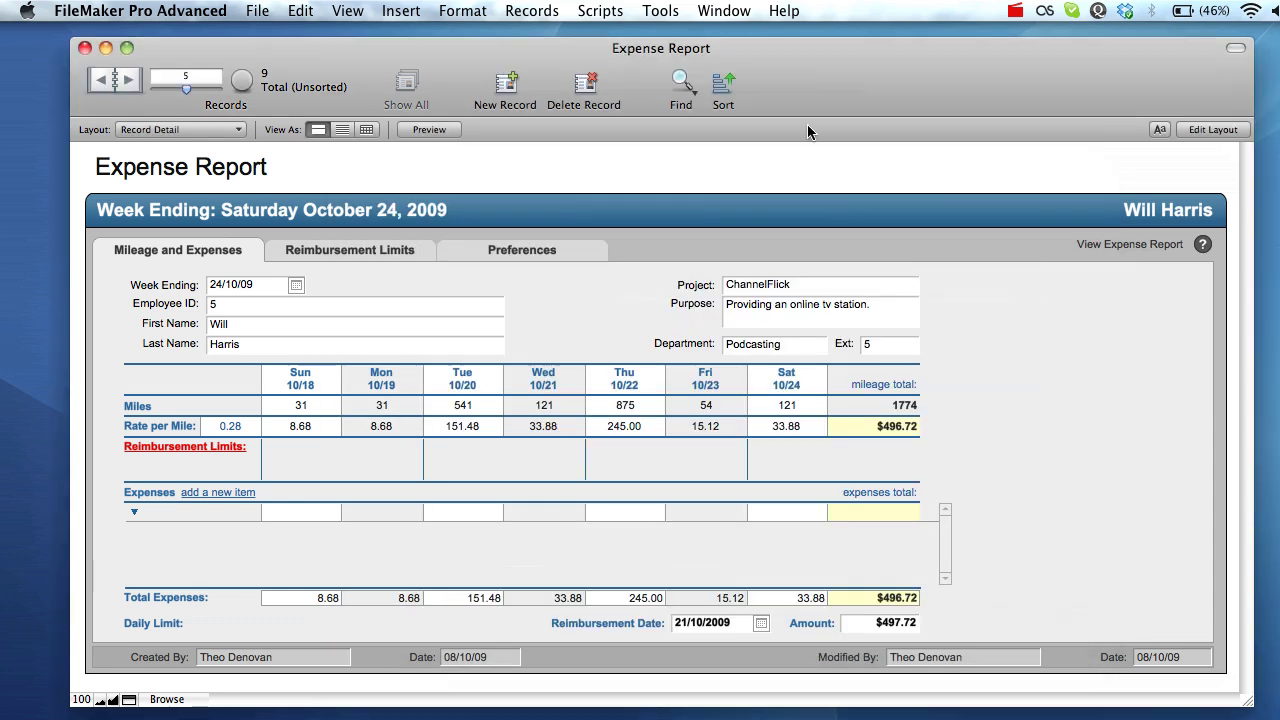
# - Switch the active menu set to Custom Menu Set 1
pyautogui.click(660, 11)
pyautogui.moveTo(780, 104)
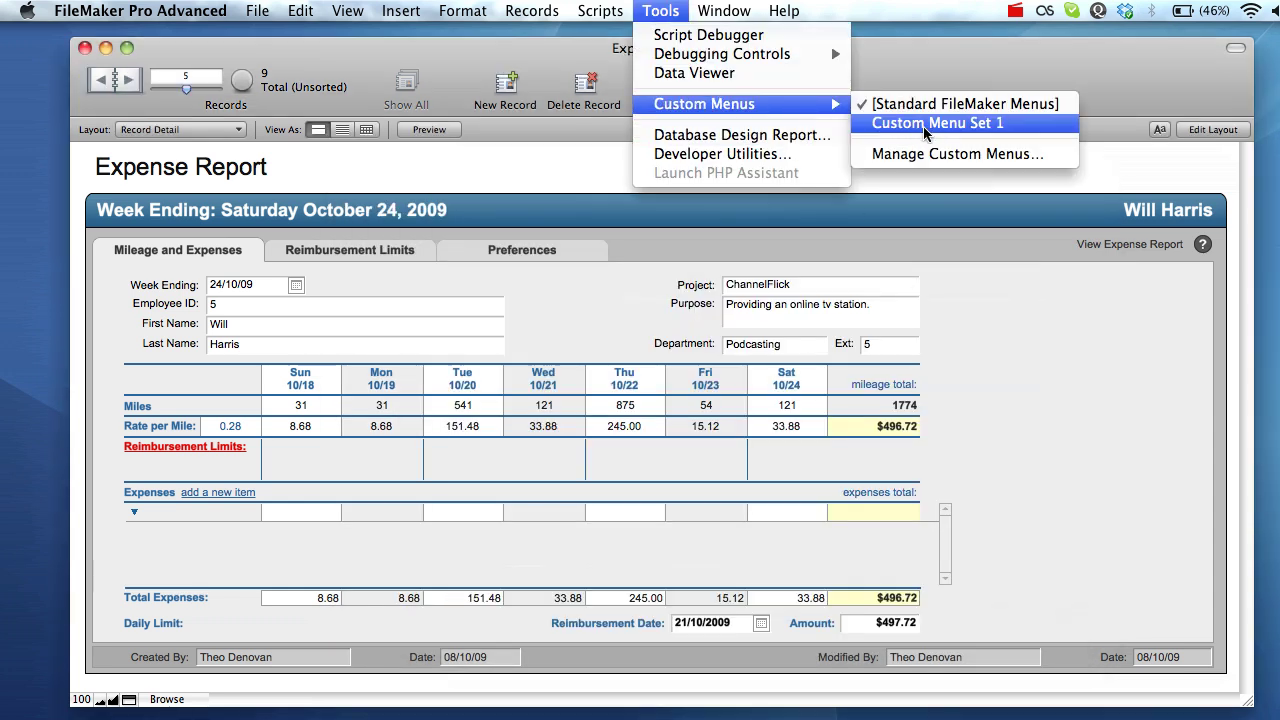